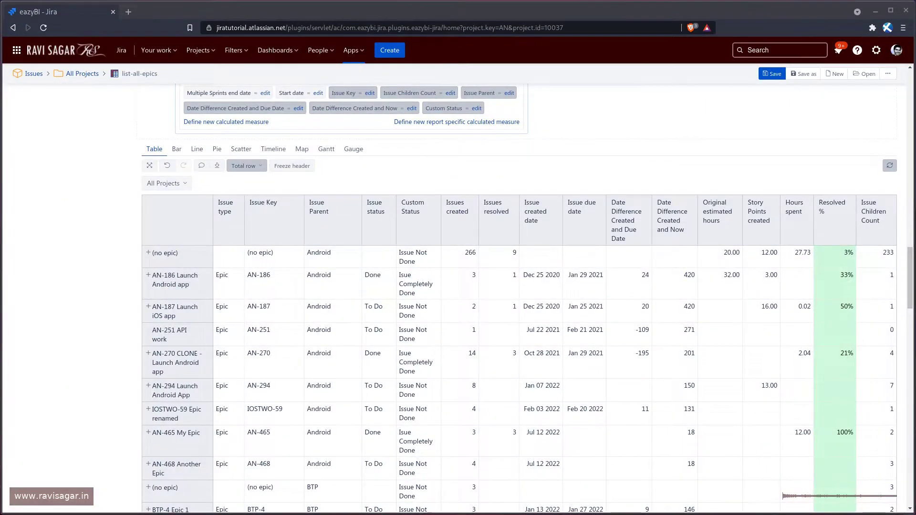
Start a new calculated measure and name it DateParse.
{"action": "left_click_drag", "start_coordinate": [771, 147], "coordinate": [752, 113]}
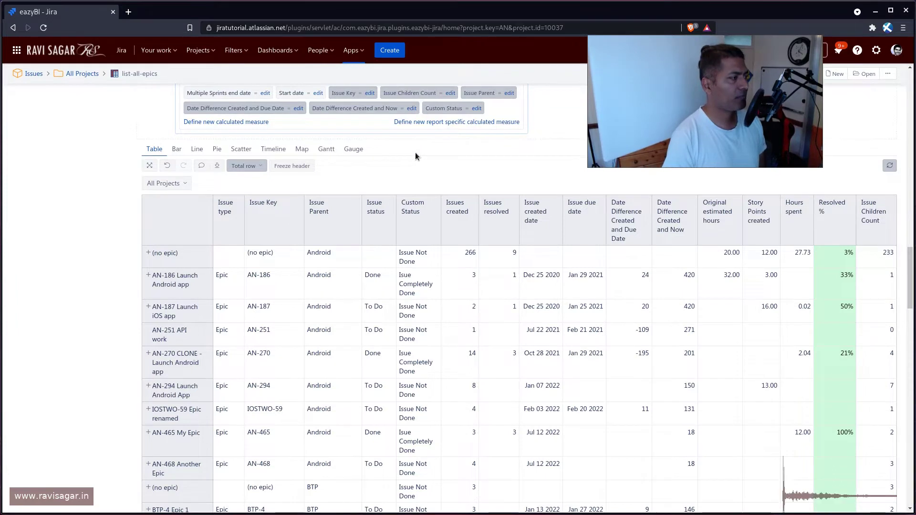
{"action": "scroll", "coordinate": [414, 154], "scroll_direction": "up", "scroll_amount": 1}
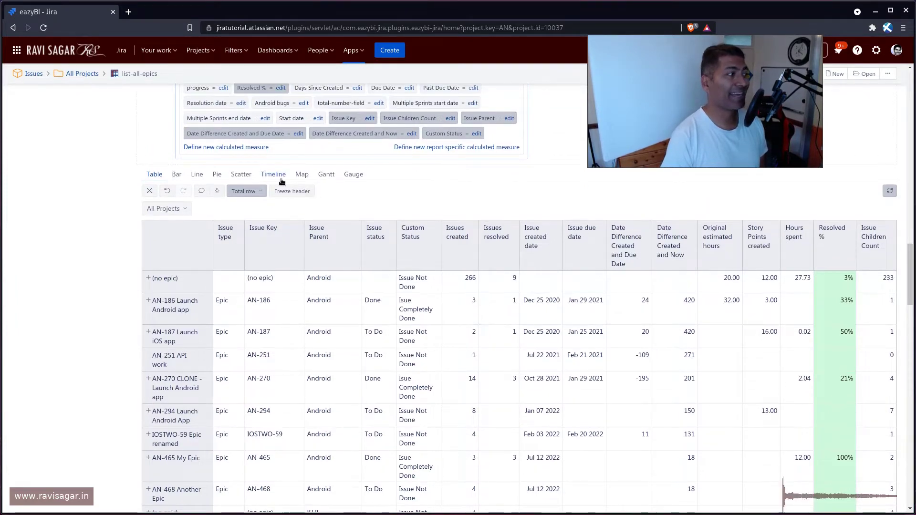
{"action": "left_click", "coordinate": [233, 149]}
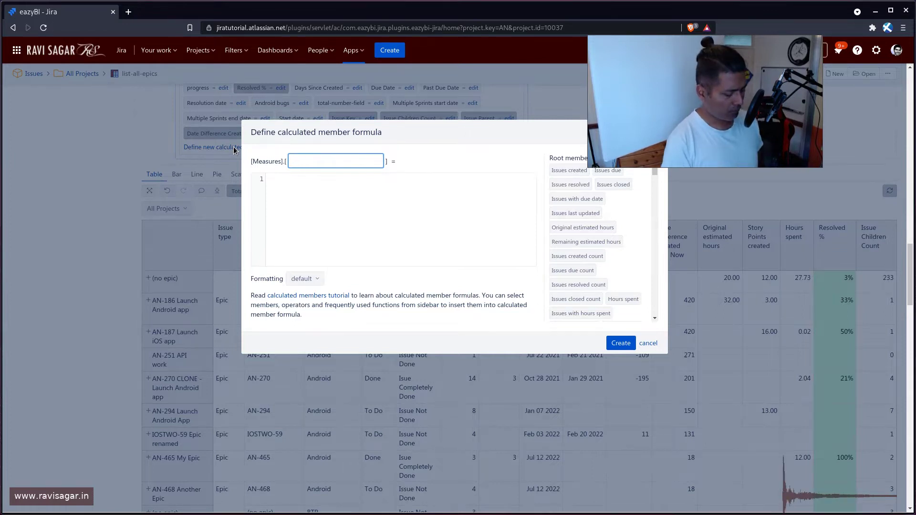
{"action": "type", "text": "DateParse"}
{"action": "key", "text": "Escape"}
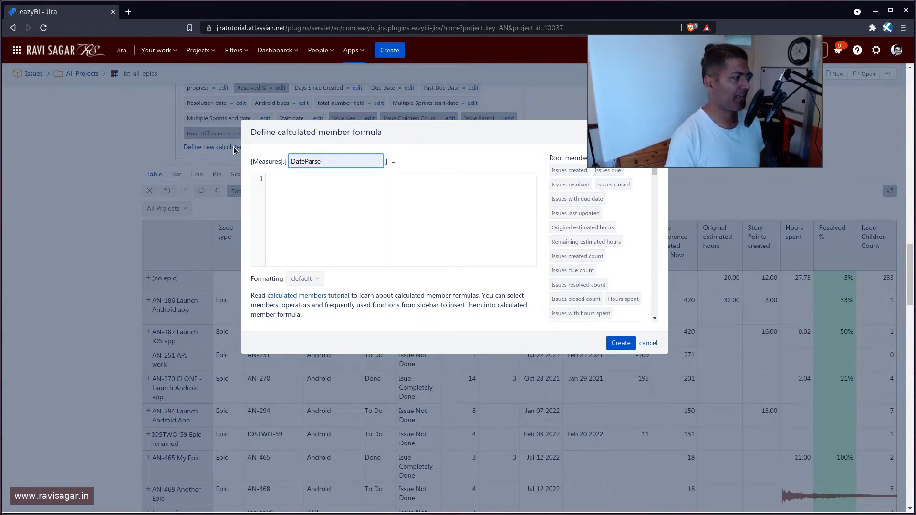
Enter the formula DateParse("2022-08-05") and create the measure.
{"action": "left_click", "coordinate": [295, 207]}
{"action": "type", "text": "Dat"}
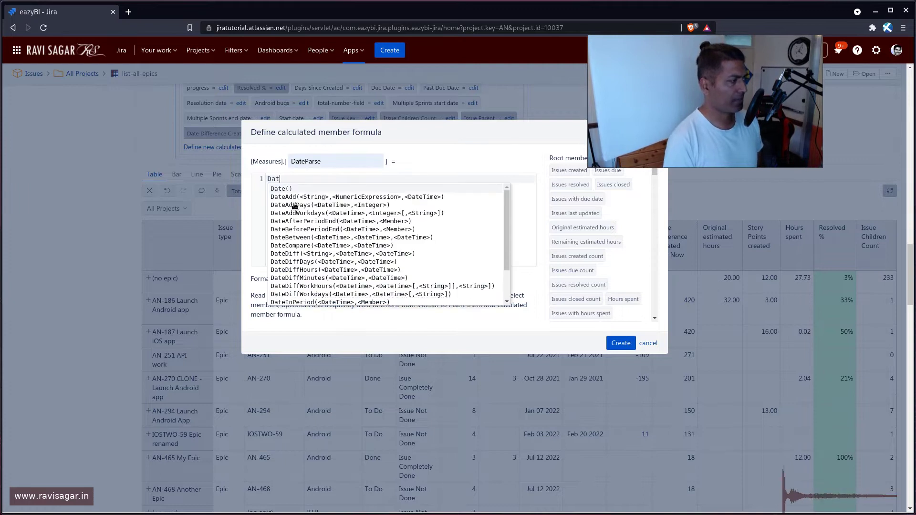
{"action": "type", "text": "eP"}
{"action": "key", "text": "Return"}
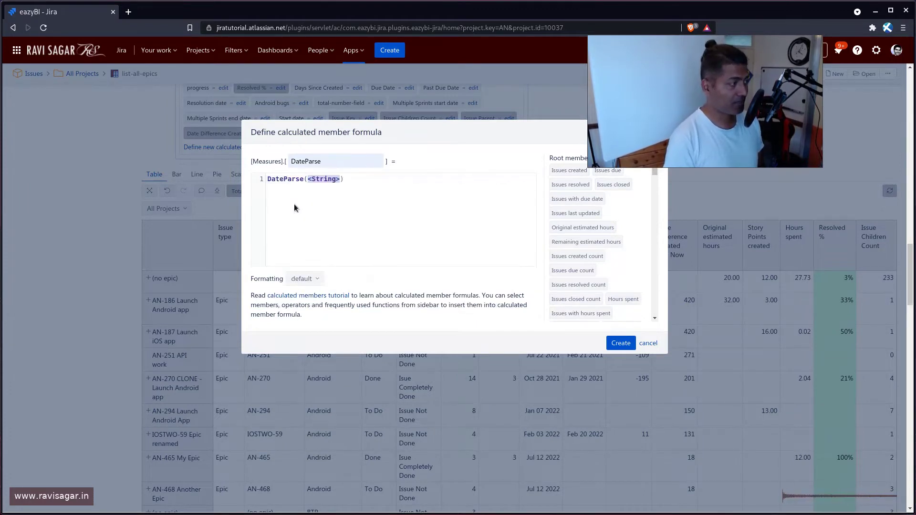
{"action": "key", "text": "BackSpace"}
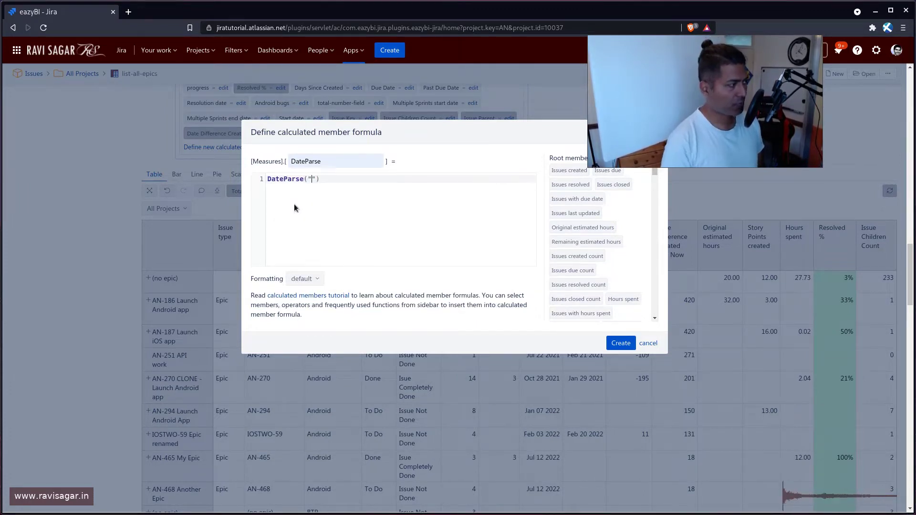
{"action": "type", "text": "\"2022-"}
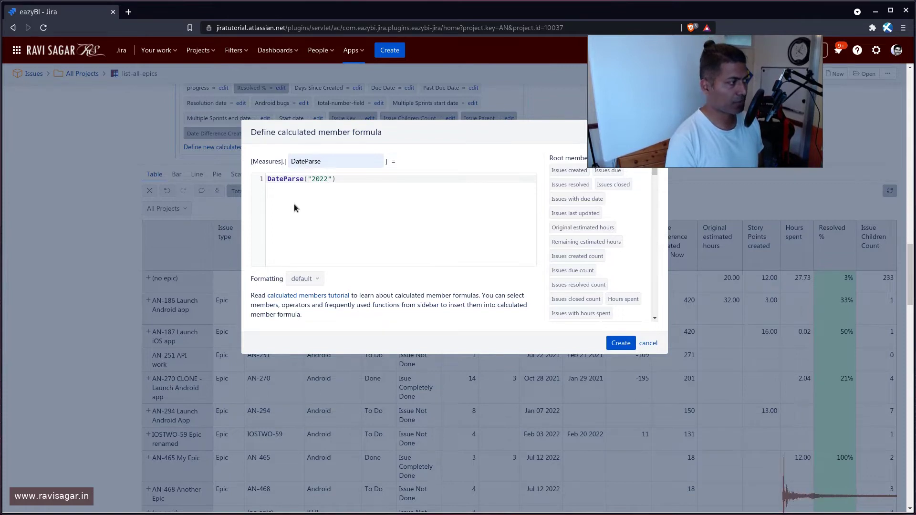
{"action": "type", "text": "08-"}
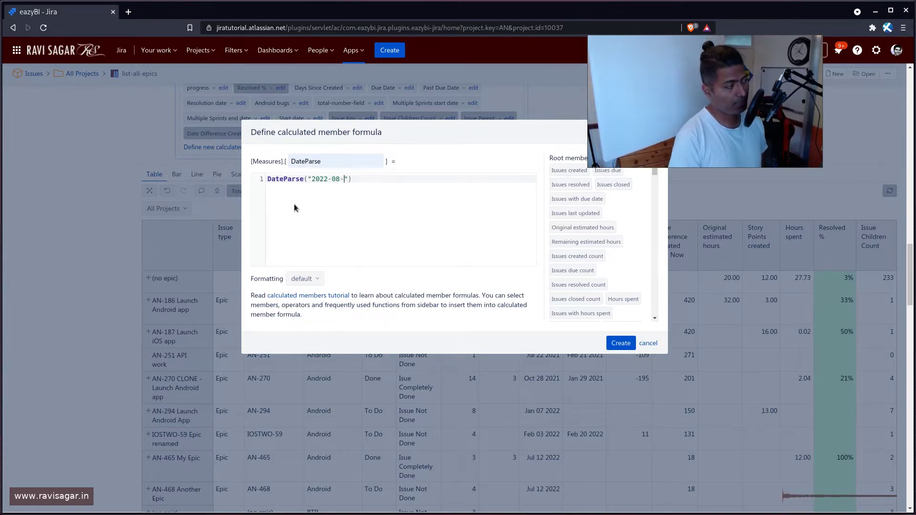
{"action": "type", "text": "05"}
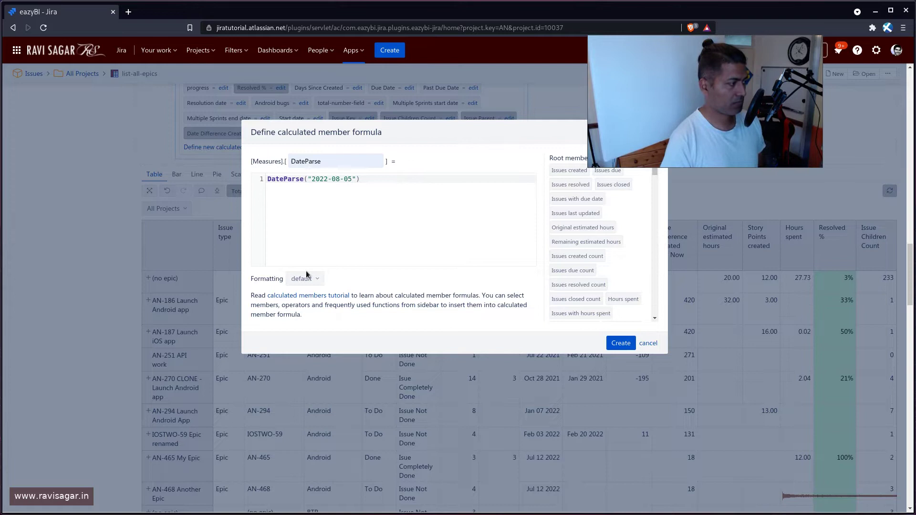
{"action": "left_click", "coordinate": [314, 279]}
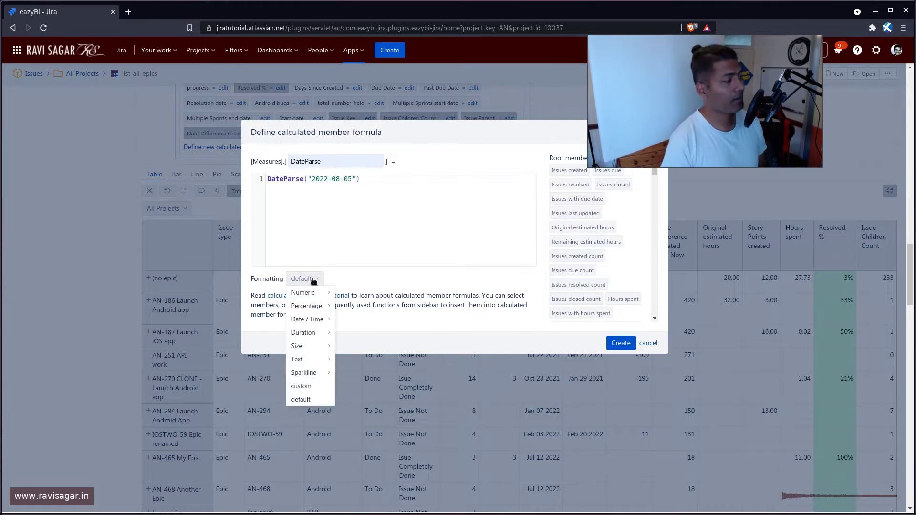
{"action": "left_click", "coordinate": [621, 344]}
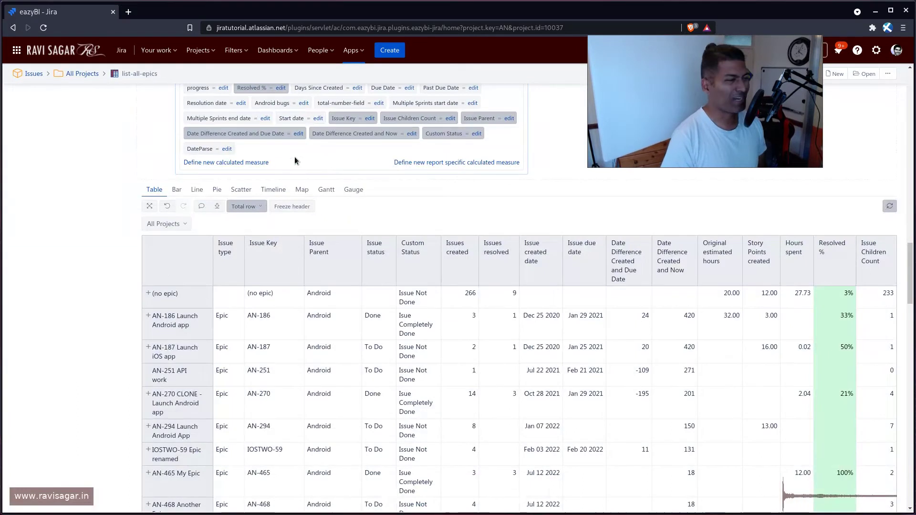
Add DateParse to the report and format it as mmm dd yyyy, reading Aug 05 2022.
{"action": "left_click", "coordinate": [201, 149]}
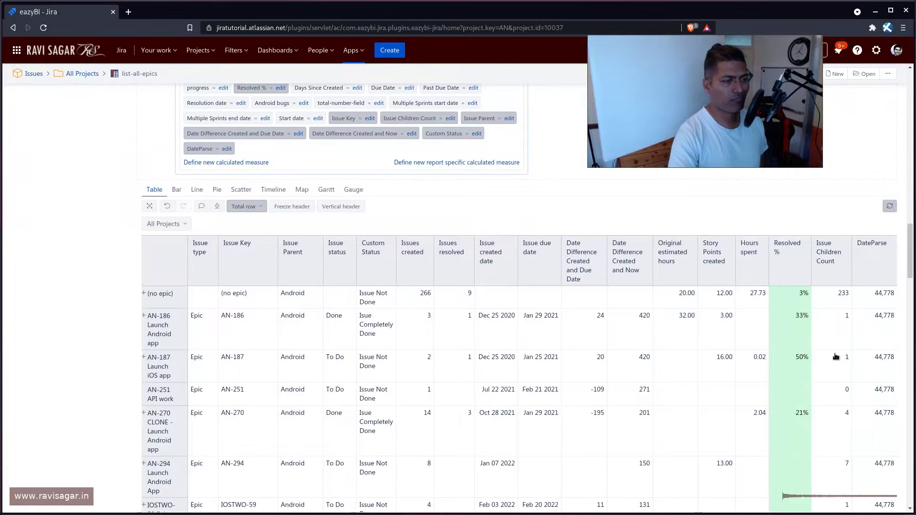
{"action": "left_click", "coordinate": [228, 149]}
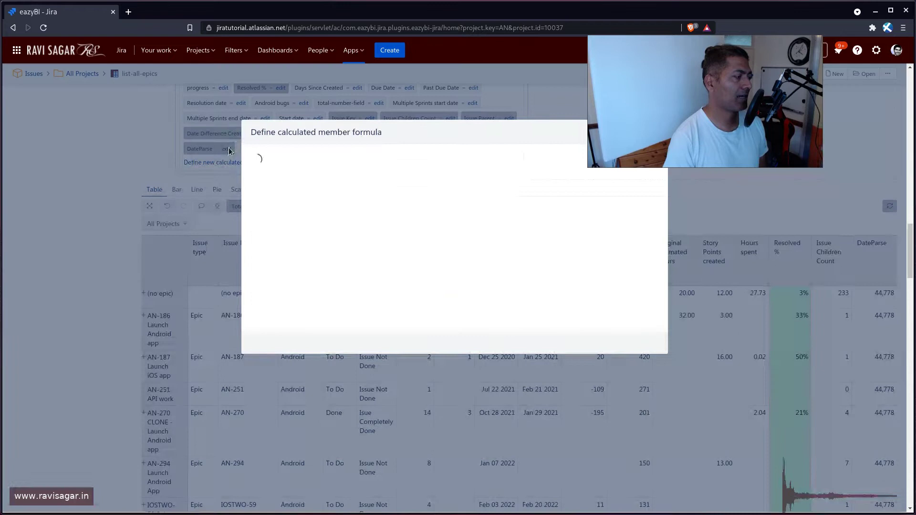
{"action": "left_click", "coordinate": [315, 279]}
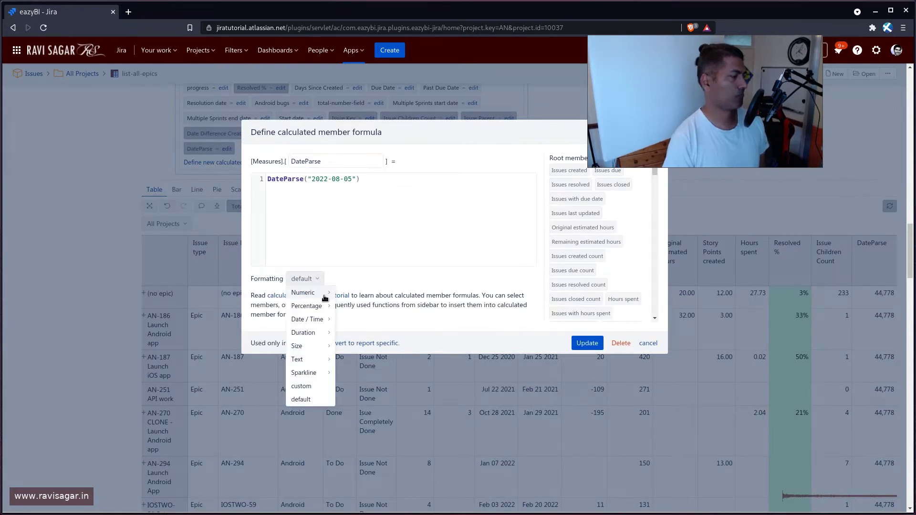
{"action": "mouse_move", "coordinate": [307, 321]}
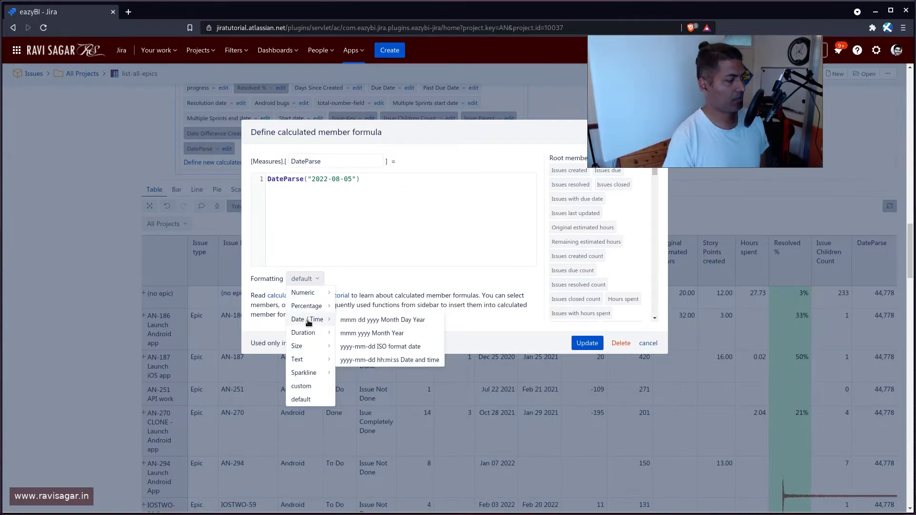
{"action": "left_click", "coordinate": [363, 320]}
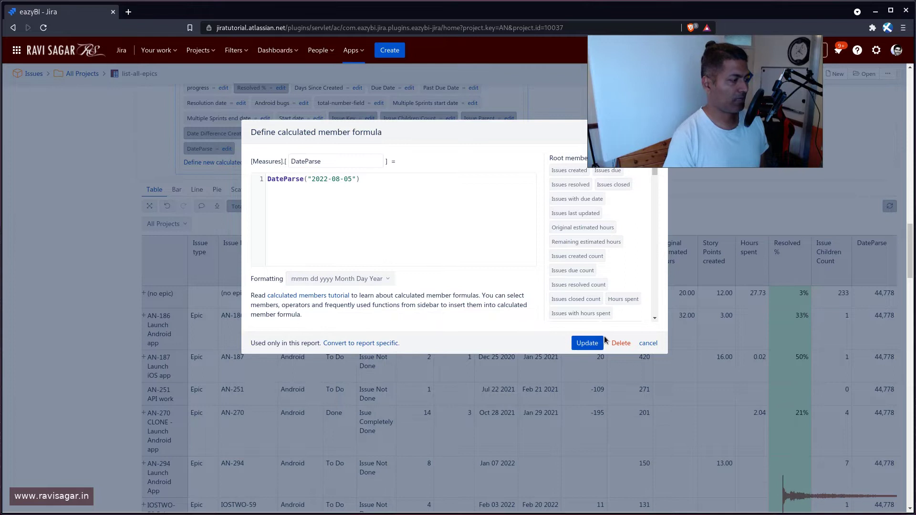
{"action": "left_click", "coordinate": [590, 348]}
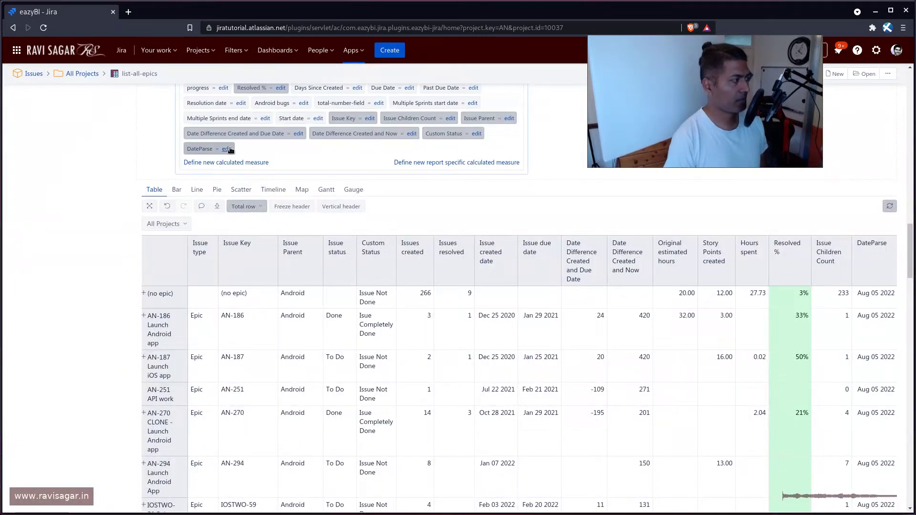
Give DateParse custom yyyy-mm-dd formatting so its column reads 2022-08-05.
{"action": "left_click", "coordinate": [228, 149]}
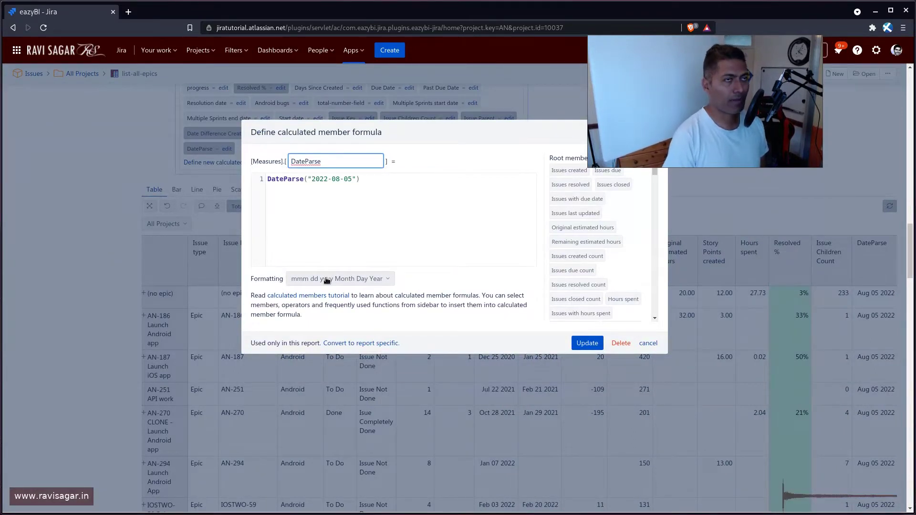
{"action": "left_click", "coordinate": [327, 280]}
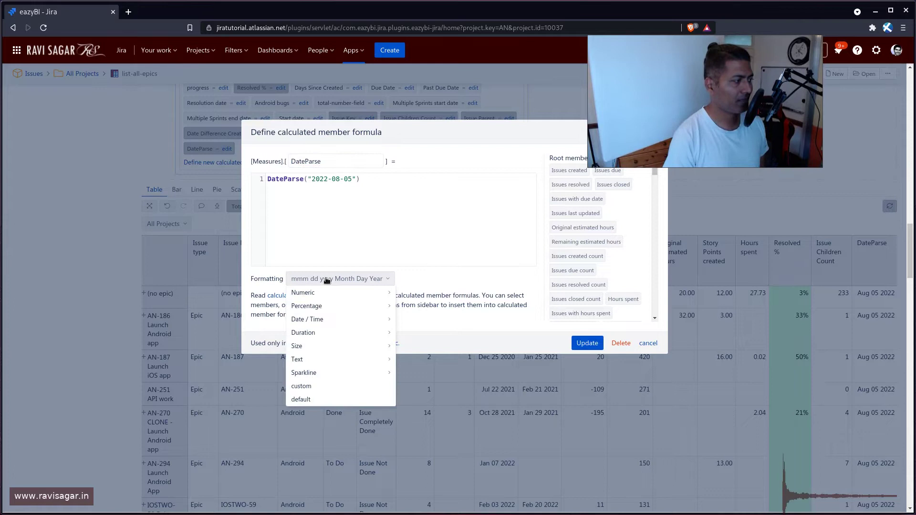
{"action": "left_click", "coordinate": [344, 384]}
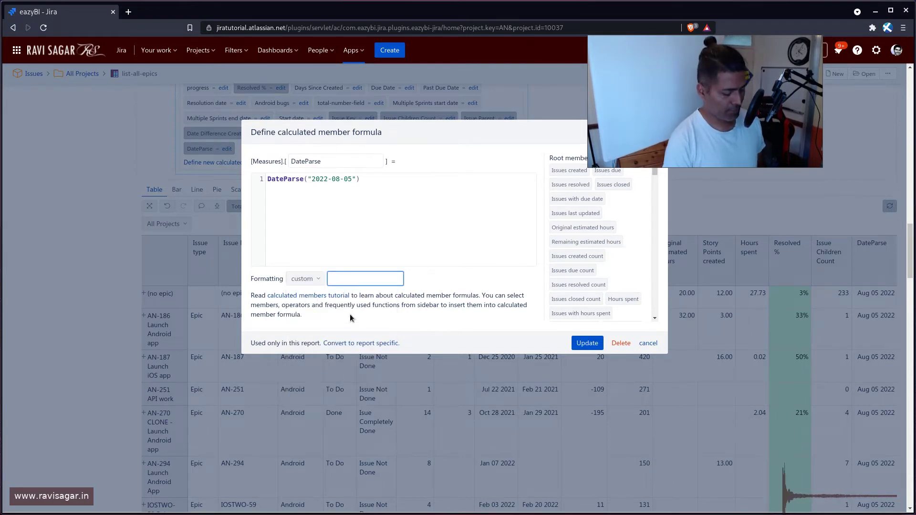
{"action": "type", "text": "yyyy-mm-dd"}
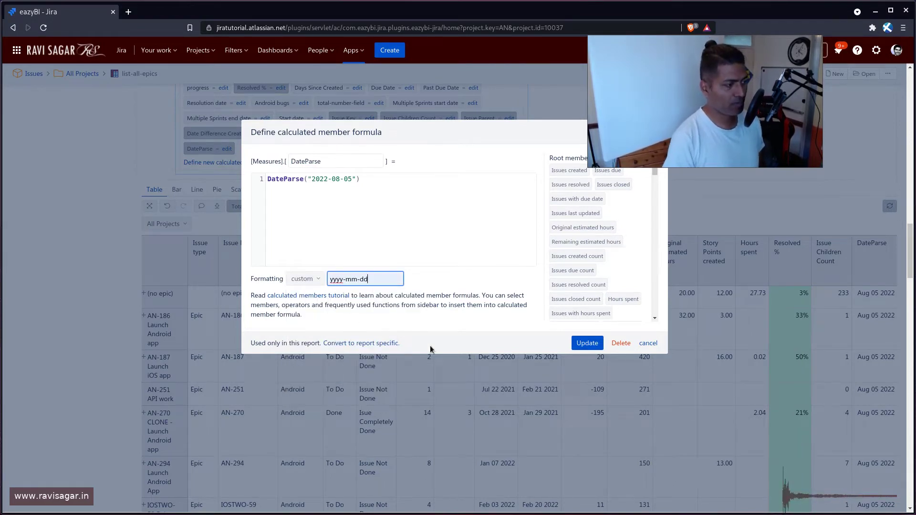
{"action": "left_click", "coordinate": [591, 344]}
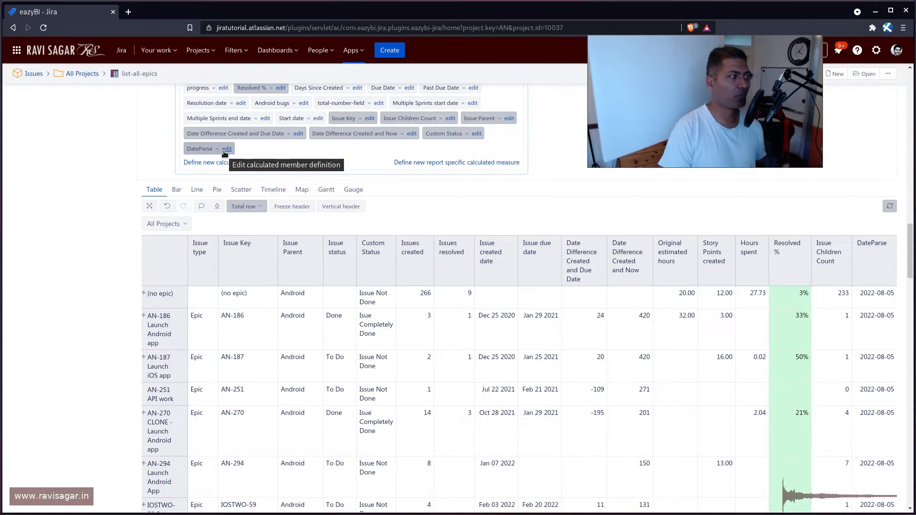
Add a new formula line DateDiffWorkdays([Measures].[Issue created date], ).
{"action": "left_click", "coordinate": [225, 151]}
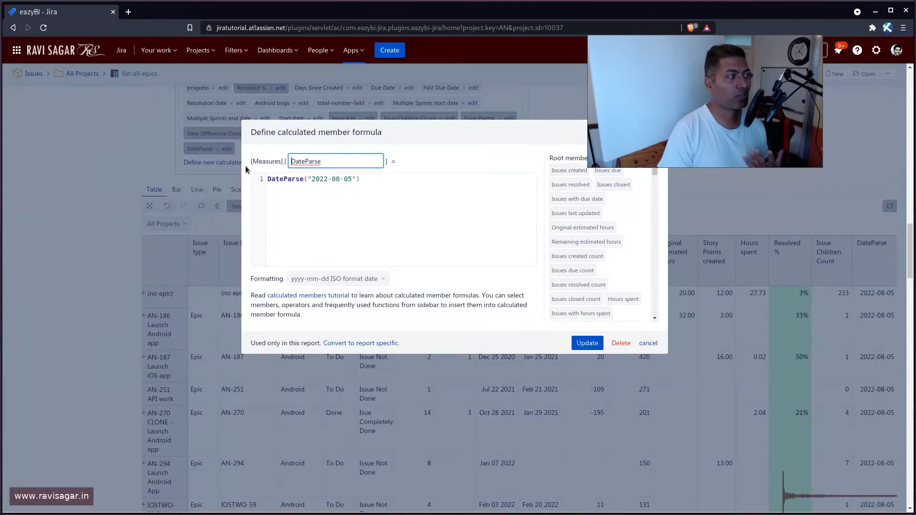
{"action": "left_click", "coordinate": [469, 174]}
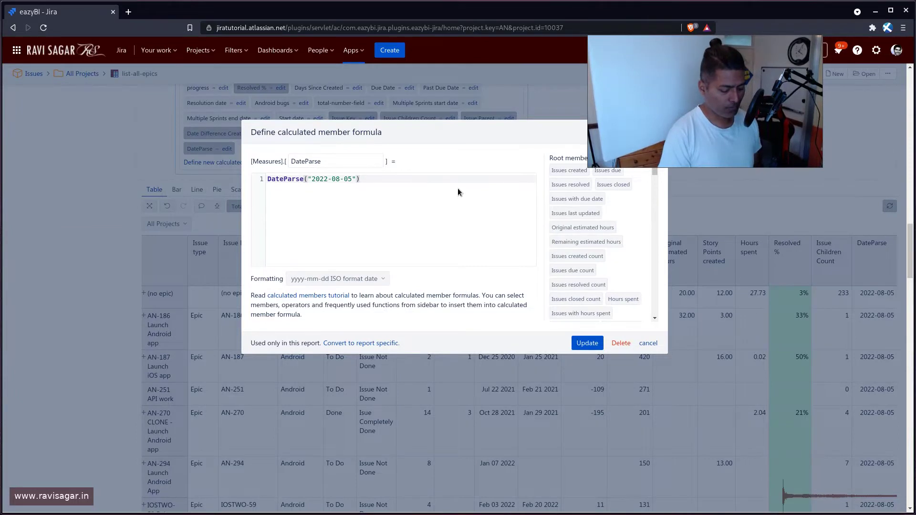
{"action": "key", "text": "Return"}
{"action": "key", "text": "Return"}
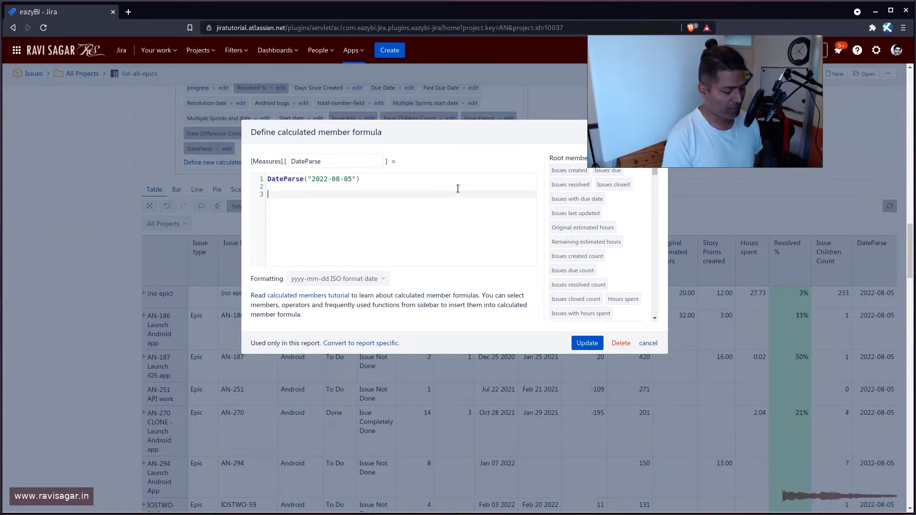
{"action": "type", "text": "Dat"}
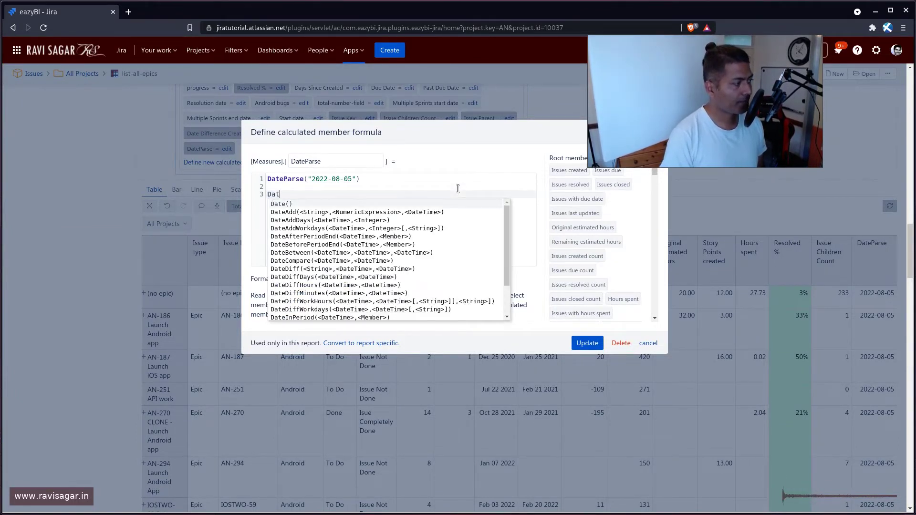
{"action": "type", "text": "ediff"}
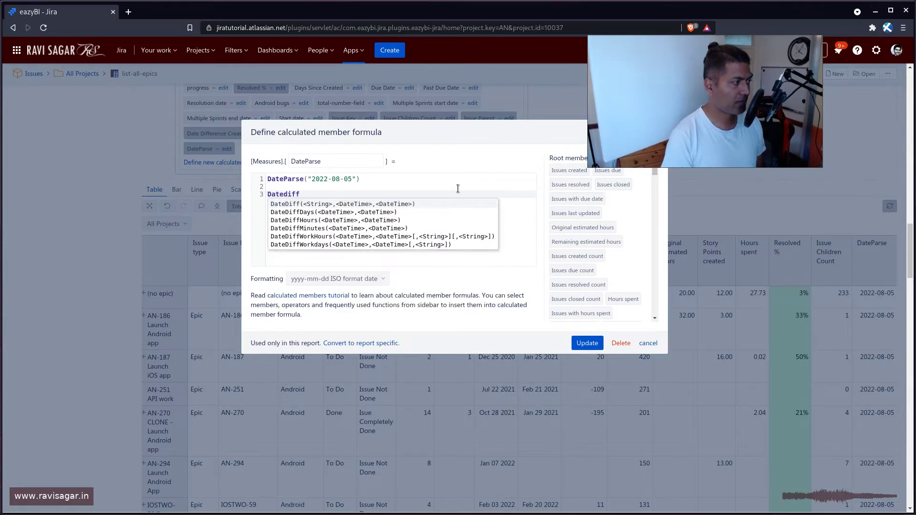
{"action": "key", "text": "Down"}
{"action": "key", "text": "Down"}
{"action": "key", "text": "Down"}
{"action": "key", "text": "Down"}
{"action": "key", "text": "Down"}
{"action": "key", "text": "Return"}
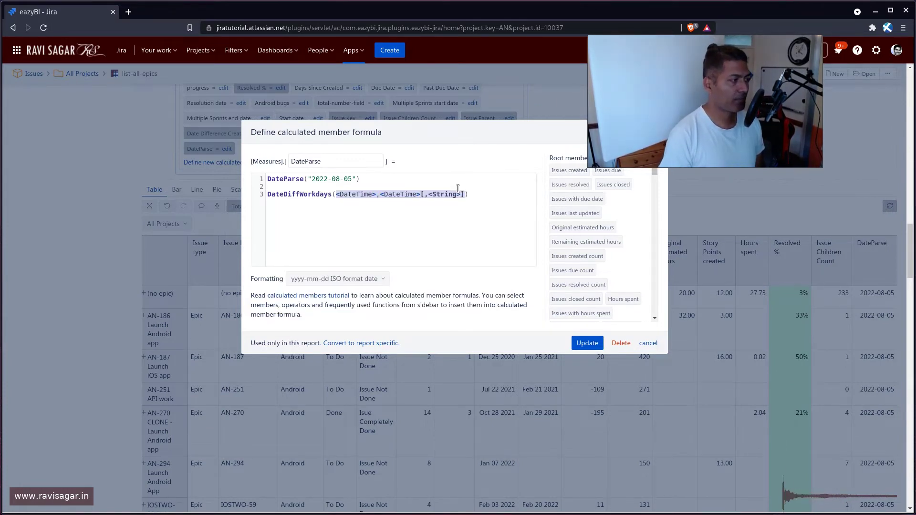
{"action": "key", "text": "BackSpace"}
{"action": "type", "text": "["}
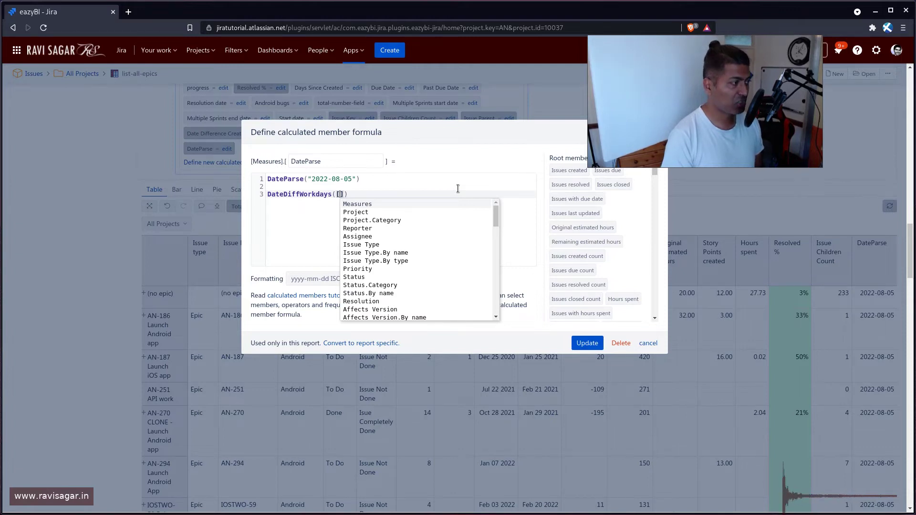
{"action": "key", "text": "Return"}
{"action": "type", "text": ".["}
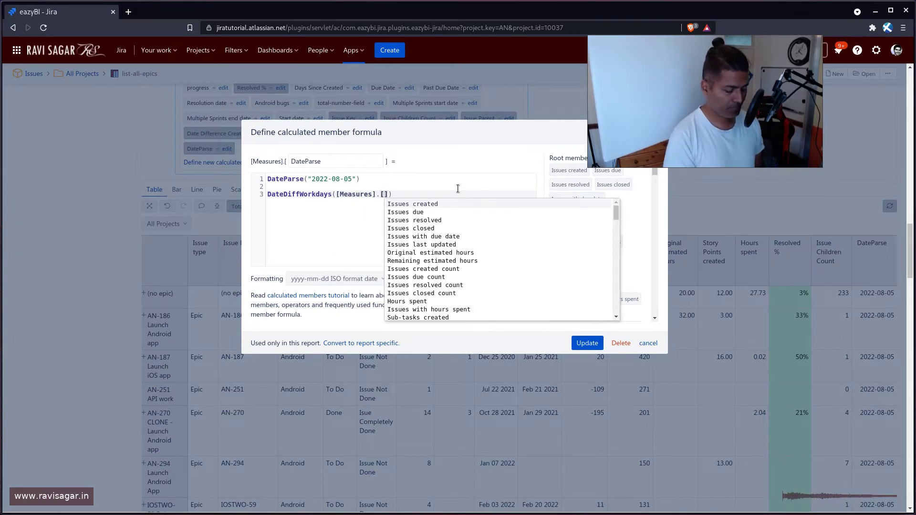
{"action": "type", "text": "Issue created"}
{"action": "key", "text": "Return"}
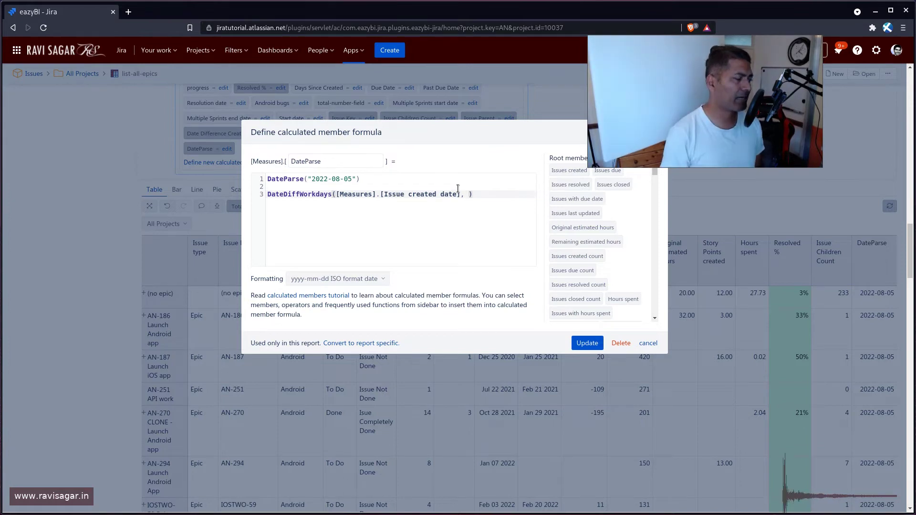
Delete the original DateParse formula line.
{"action": "key", "text": "Up"}
{"action": "key", "text": "Up"}
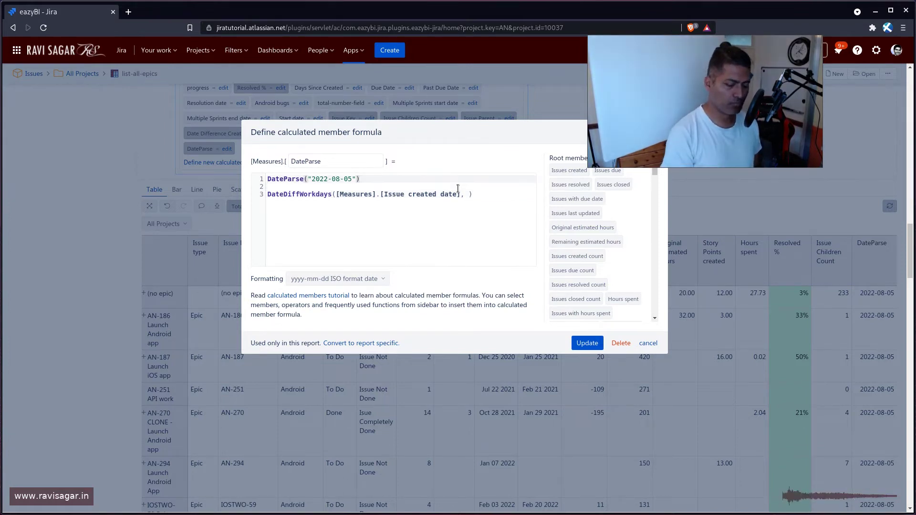
{"action": "key", "text": "shift+Home"}
{"action": "key", "text": "ctrl+c"}
{"action": "key", "text": "BackSpace"}
{"action": "key", "text": "Down"}
{"action": "key", "text": "Down"}
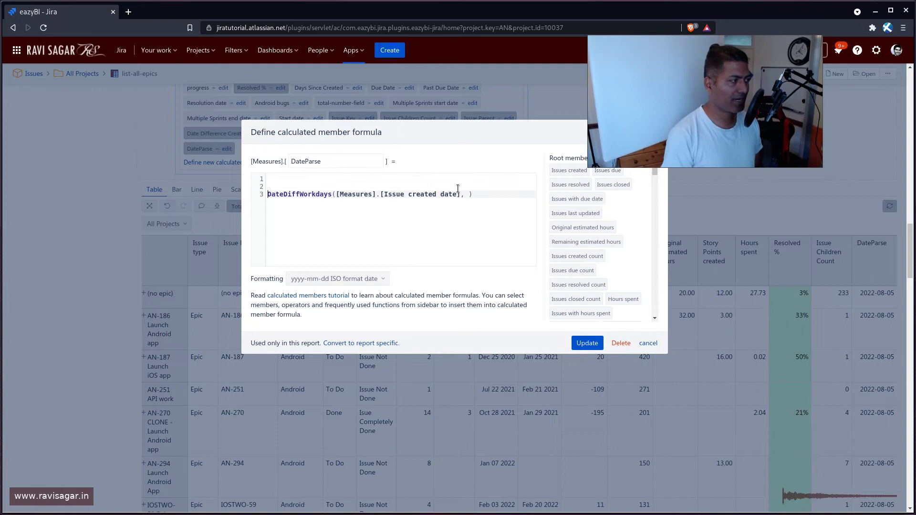
Remove empty lines and paste DateParse("2022-08-05") as the second argument.
{"action": "key", "text": "End"}
{"action": "key", "text": "Return"}
{"action": "key", "text": "Return"}
{"action": "type", "text": "Date"}
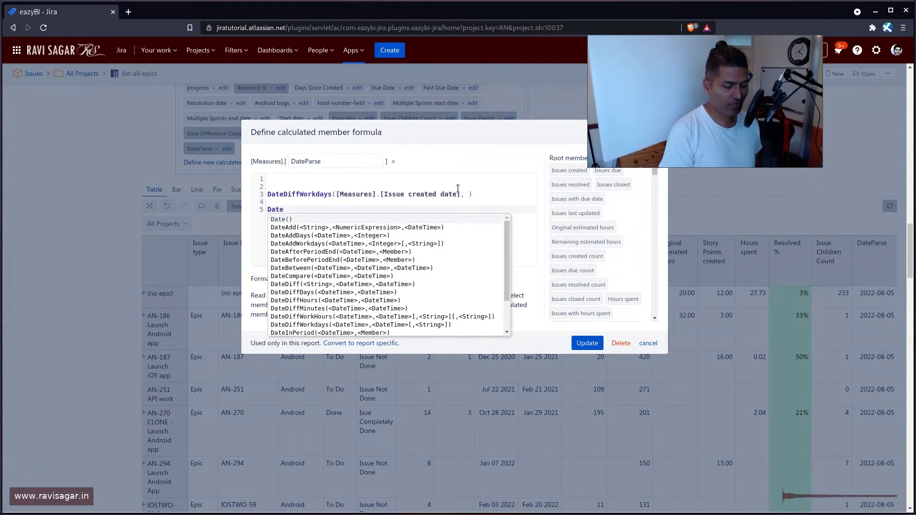
{"action": "key", "text": "BackSpace"}
{"action": "key", "text": "BackSpace"}
{"action": "key", "text": "BackSpace"}
{"action": "key", "text": "BackSpace"}
{"action": "key", "text": "BackSpace"}
{"action": "key", "text": "BackSpace"}
{"action": "key", "text": "Home"}
{"action": "key", "text": "BackSpace"}
{"action": "key", "text": "BackSpace"}
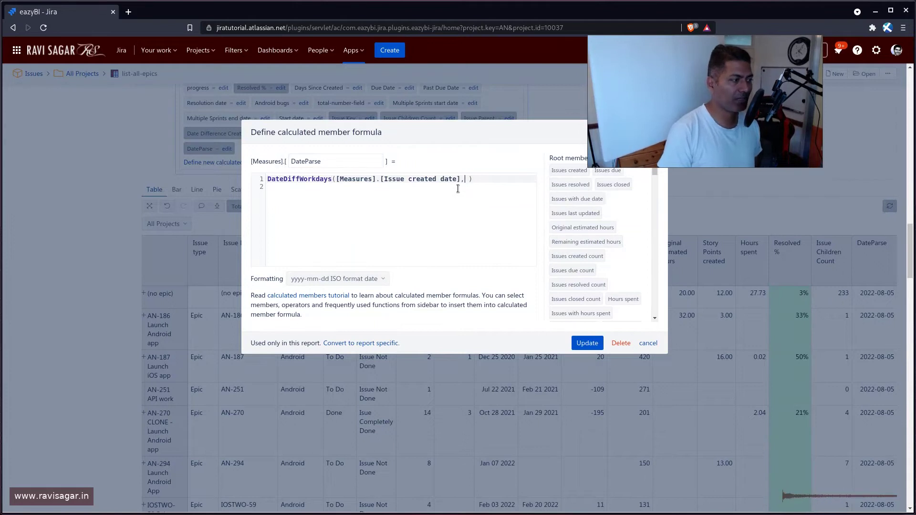
{"action": "key", "text": "ctrl+v"}
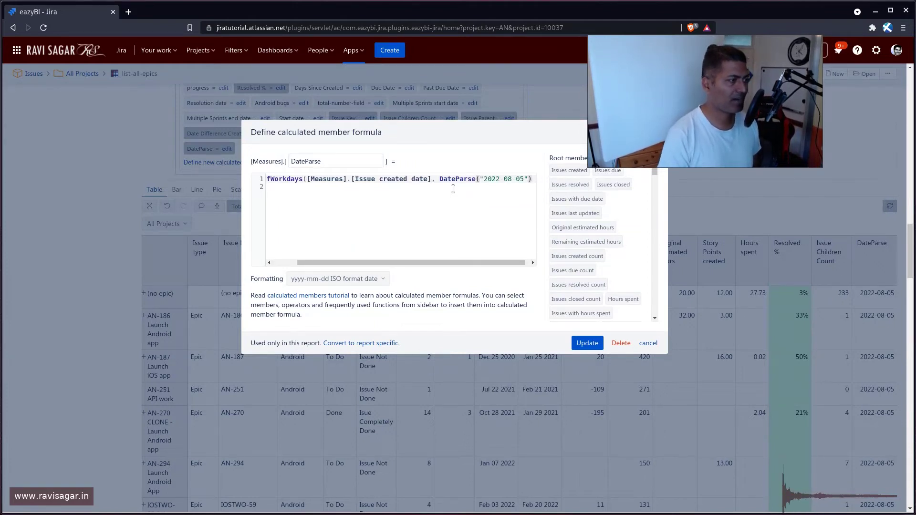
Set formatting to Numeric #,### Integer and save the measure.
{"action": "left_click", "coordinate": [380, 279]}
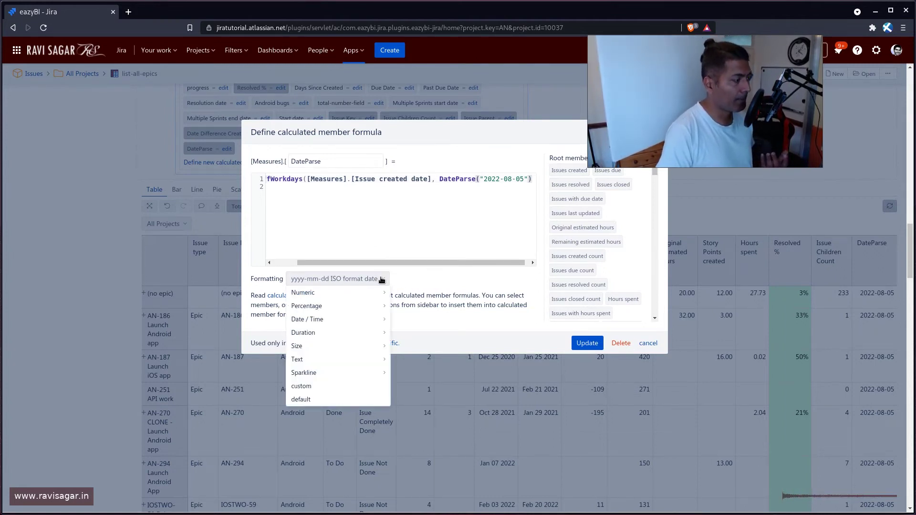
{"action": "mouse_move", "coordinate": [347, 318]}
{"action": "mouse_move", "coordinate": [367, 293]}
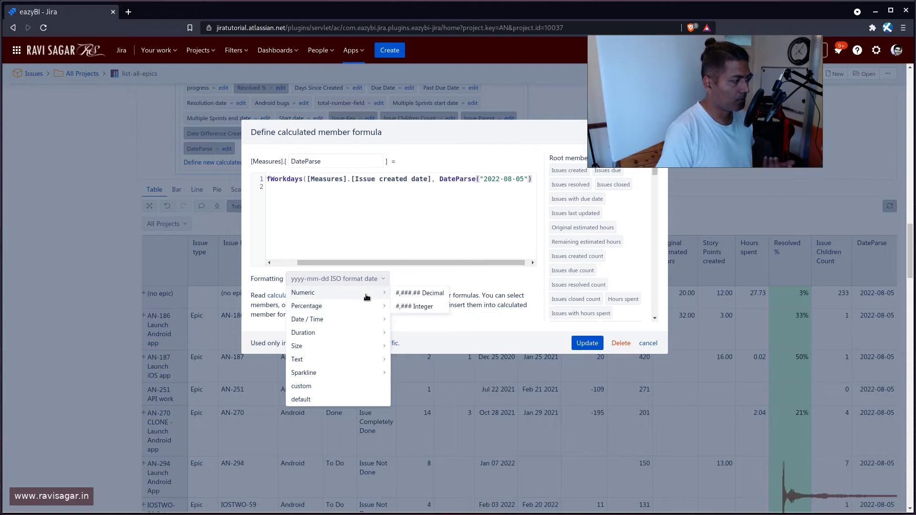
{"action": "left_click", "coordinate": [409, 305]}
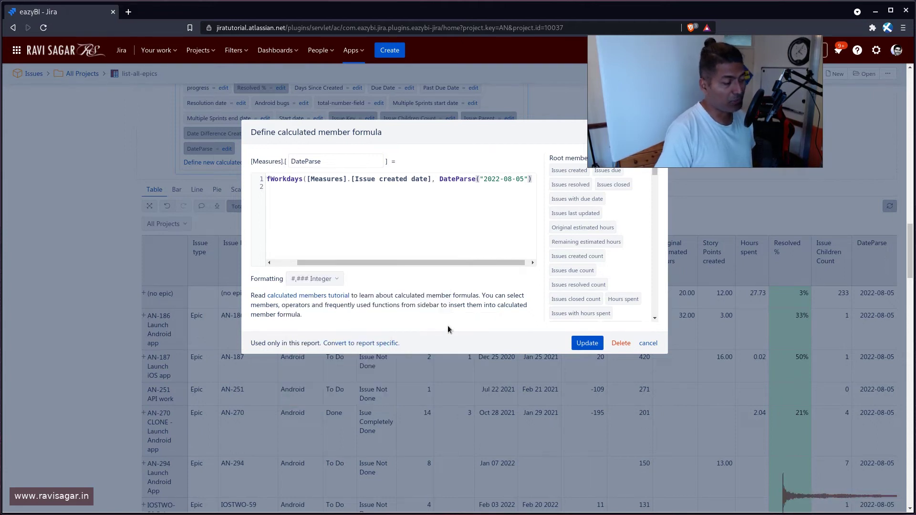
{"action": "left_click", "coordinate": [583, 343]}
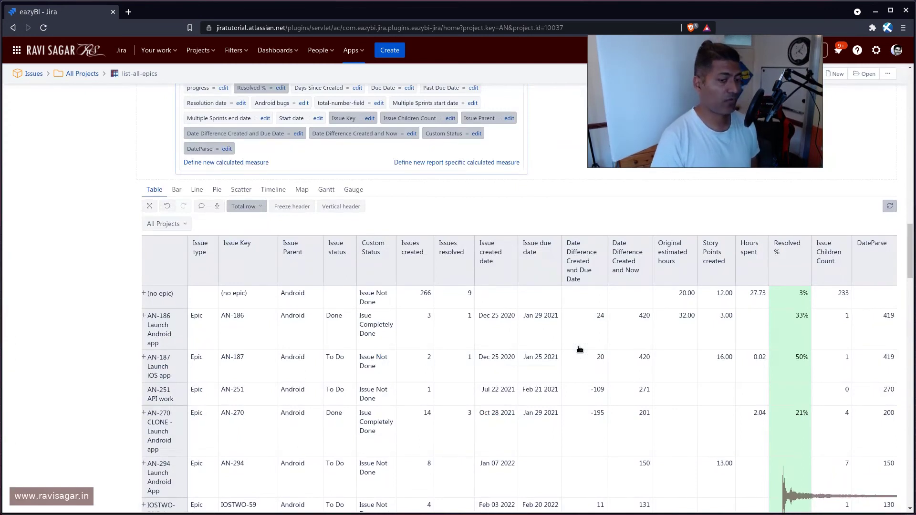
Scroll down the table to review the DateParse workday values for each epic.
{"action": "scroll", "coordinate": [579, 350], "scroll_direction": "down", "scroll_amount": 1}
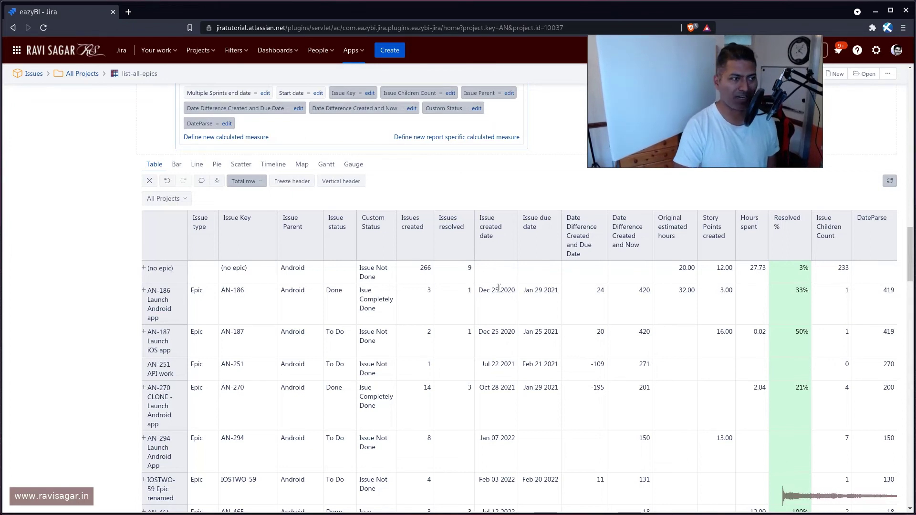
{"action": "scroll", "coordinate": [621, 323], "scroll_direction": "down", "scroll_amount": 3}
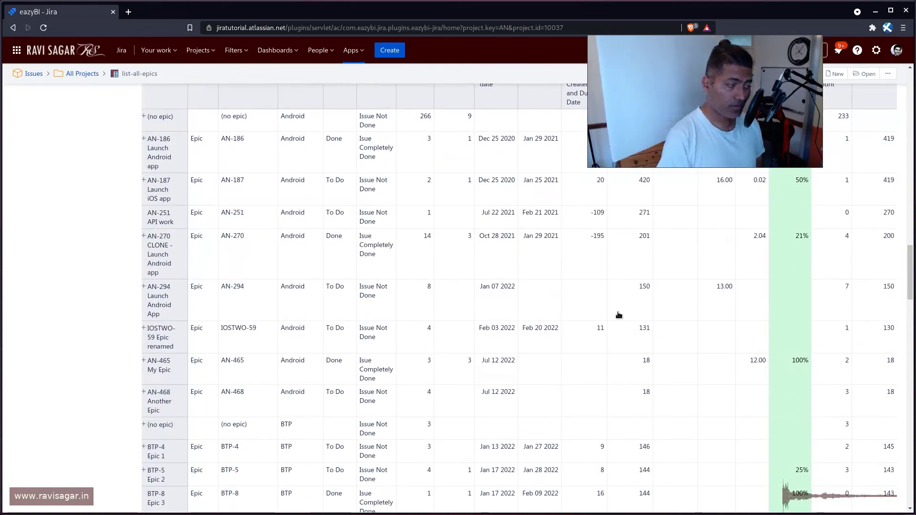